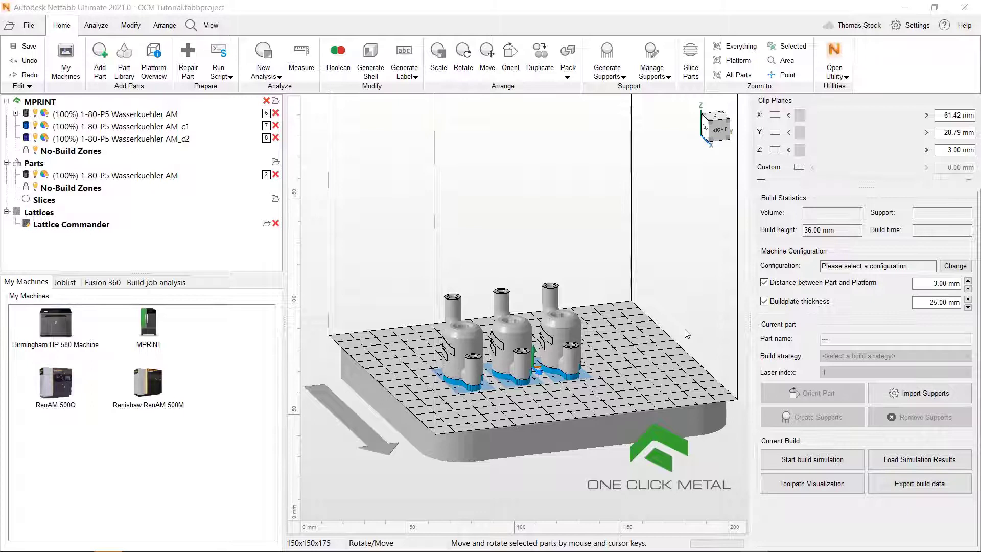
Import the ocm.ebpa buildstyle with Stainless Steel 316L material into the Configuration Editor
click(952, 268)
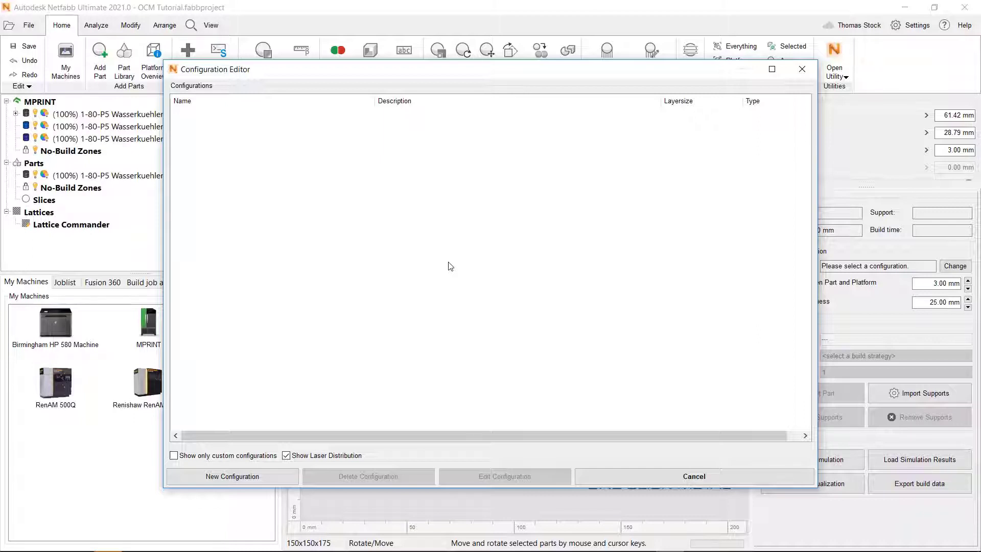
right_click(428, 265)
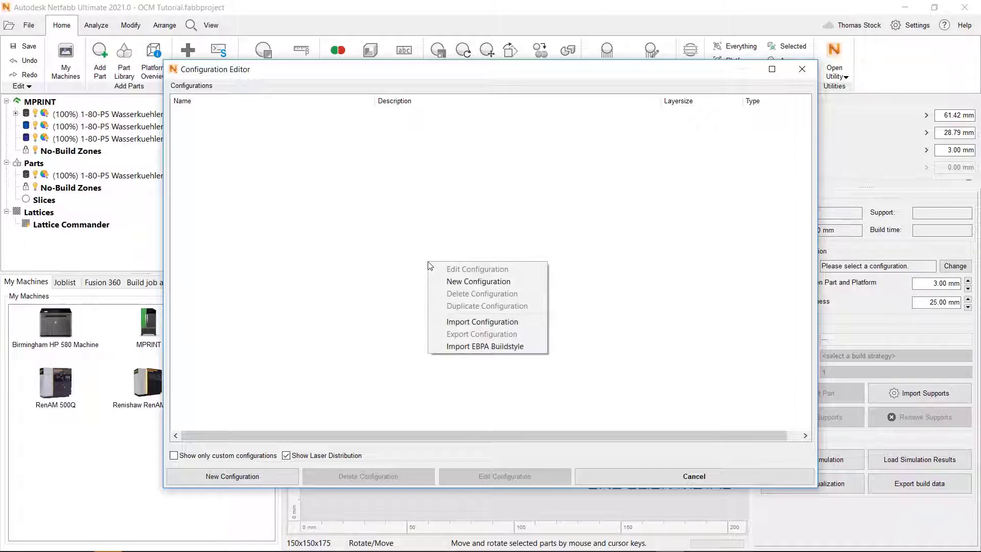
click(457, 346)
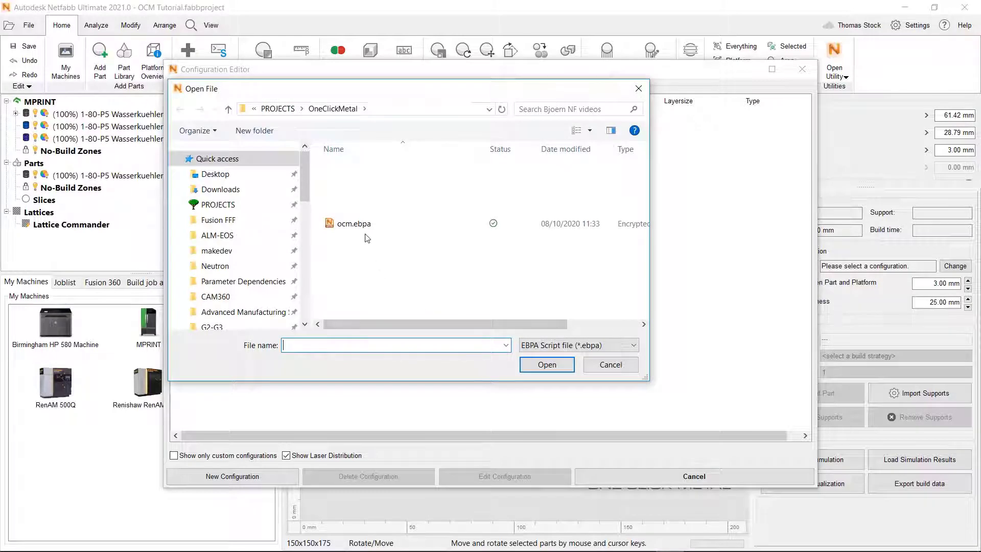
click(365, 233)
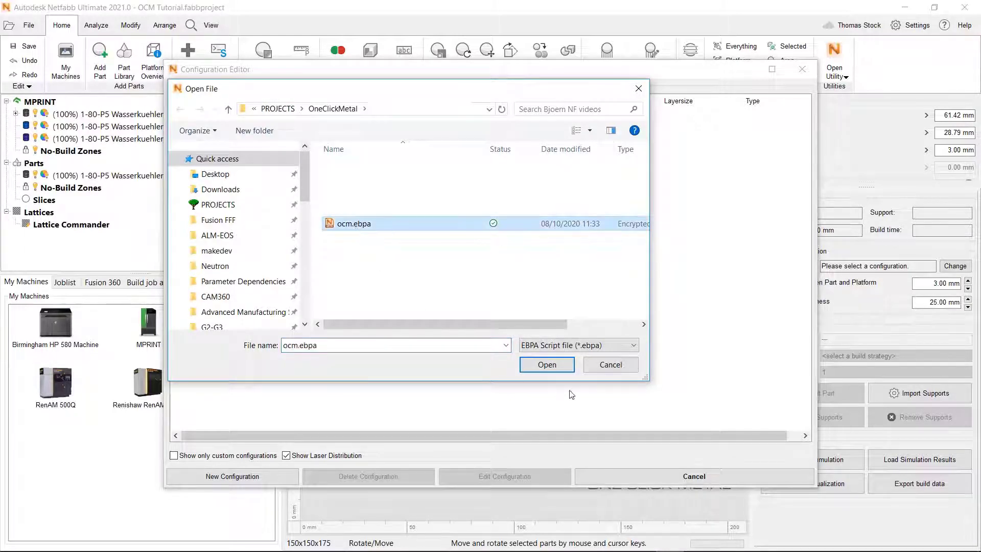
click(552, 366)
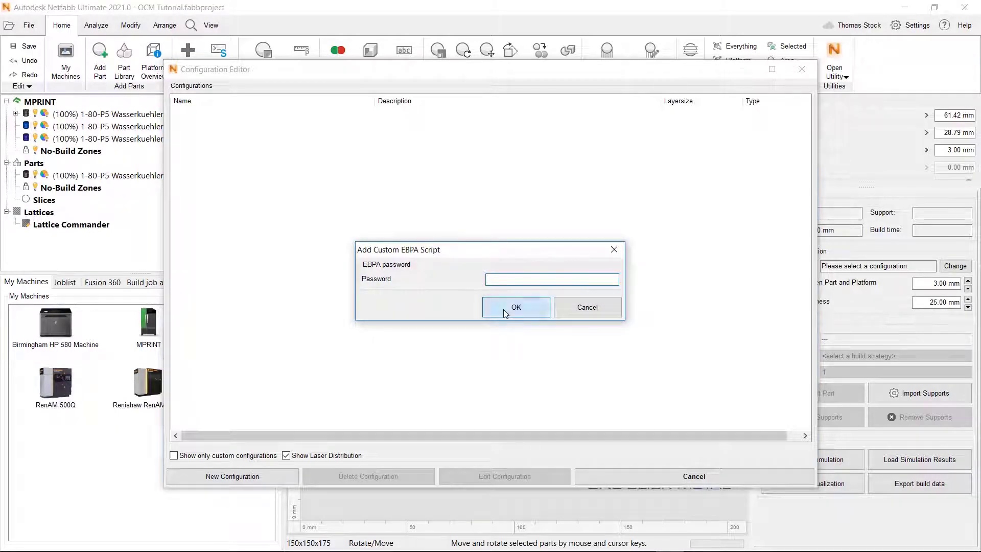
click(505, 308)
click(435, 203)
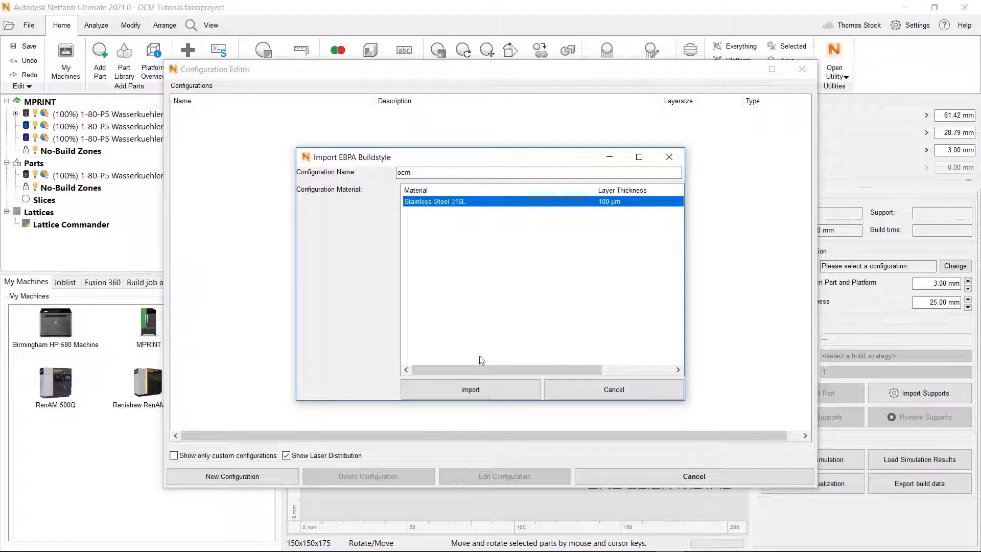
click(484, 389)
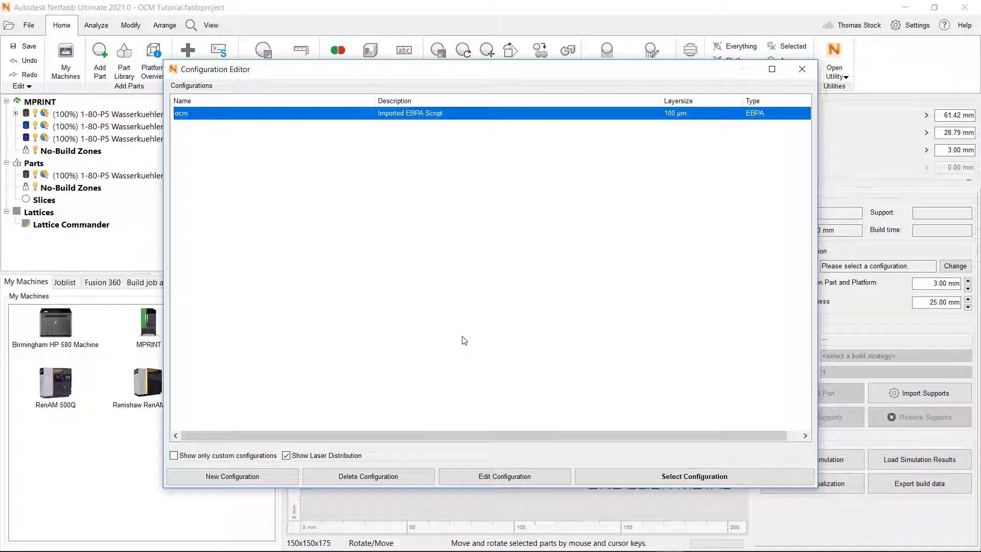
Edit the ocm configuration, comparing its Global Settings with its details (EBPA, 0.1000 mm layers)
click(488, 478)
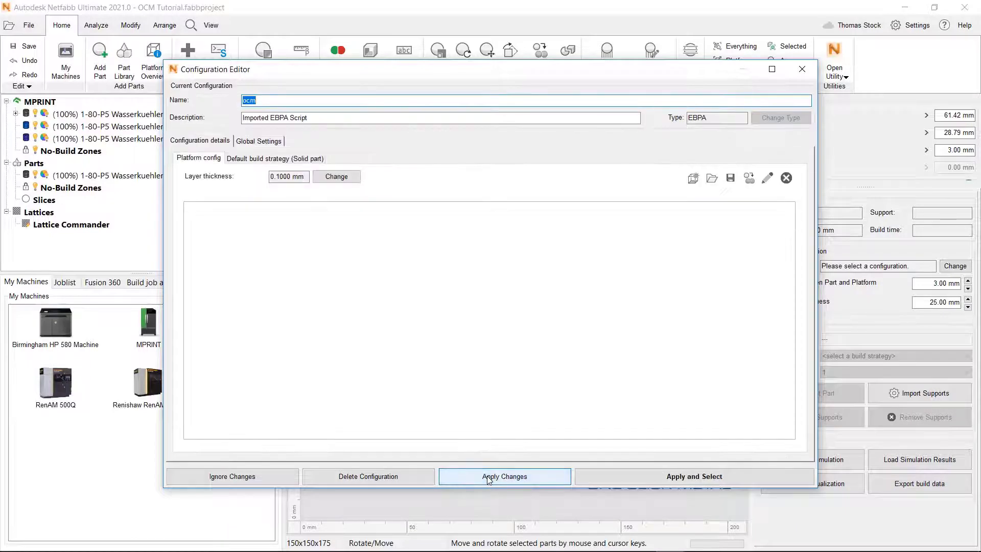
click(258, 142)
click(221, 144)
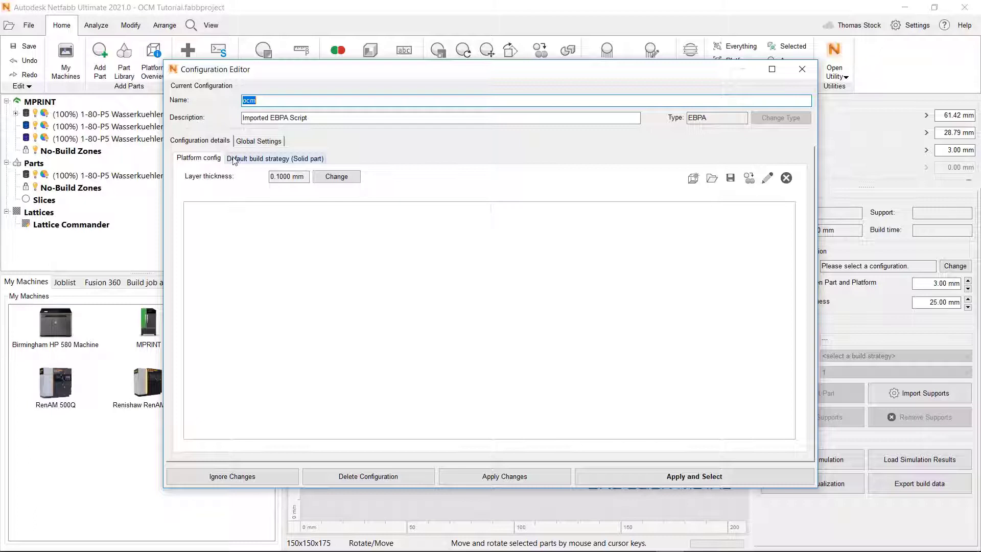
click(243, 142)
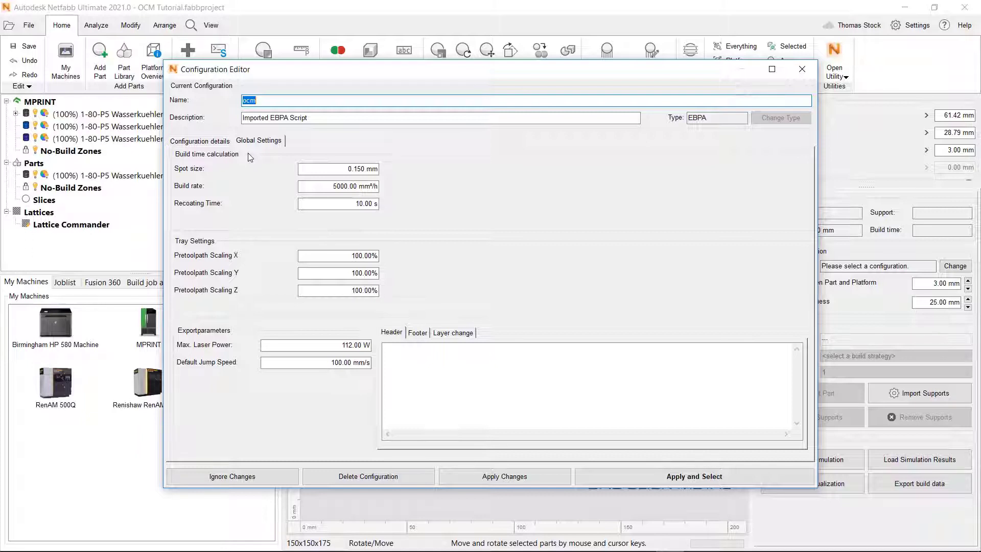
click(217, 145)
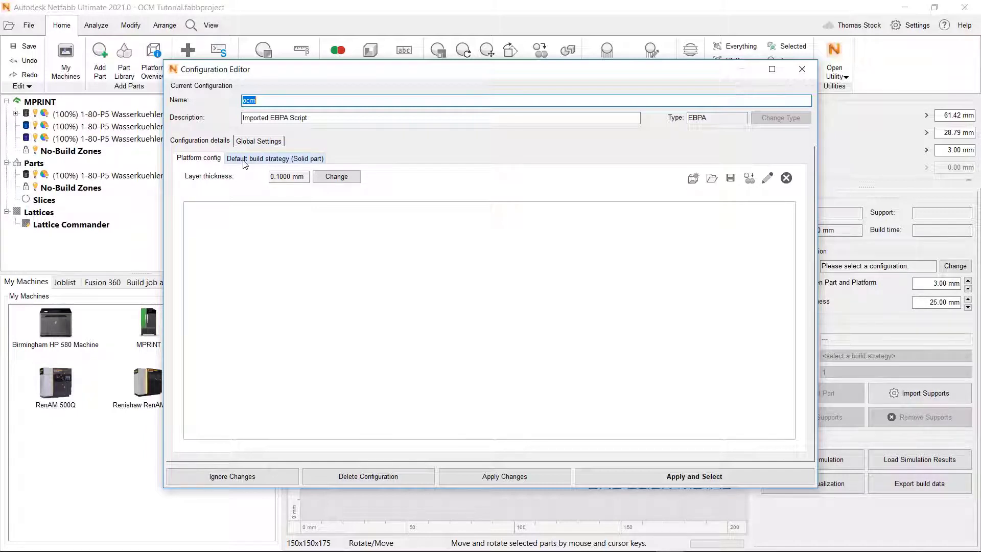
Show the Solid part default strategy and scroll through its contour and hatch parameters
click(244, 159)
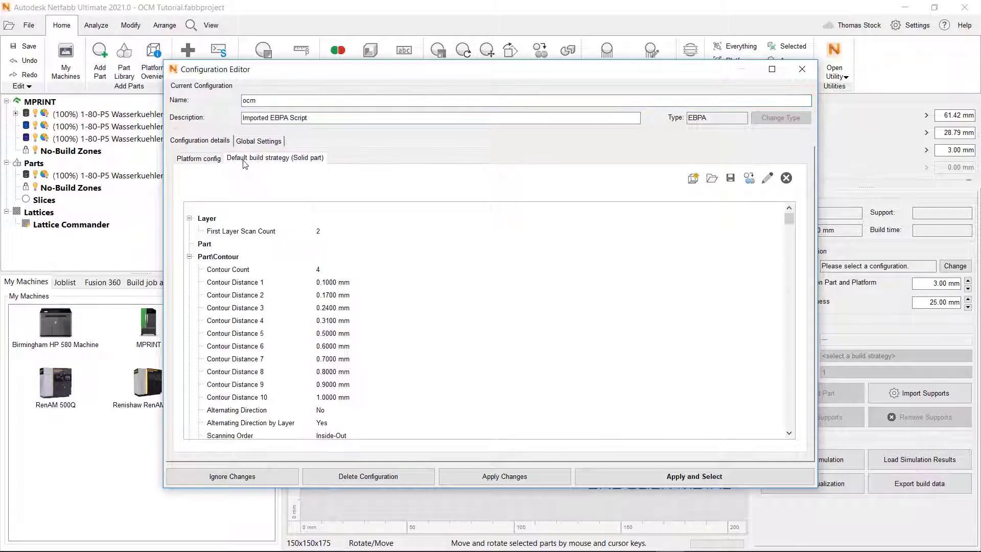
scroll(307, 292, down, 8)
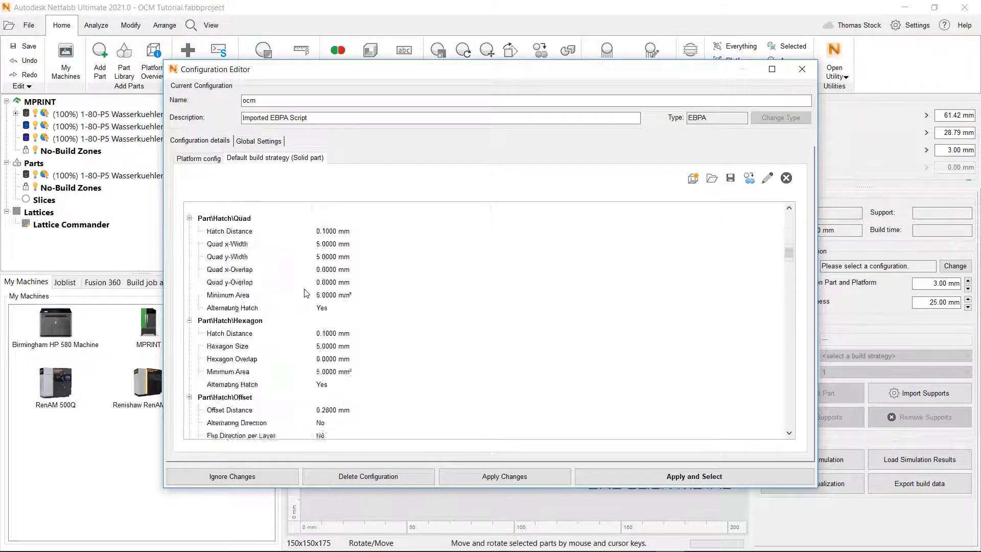
scroll(307, 293, up, 5)
scroll(306, 293, down, 5)
scroll(306, 293, up, 5)
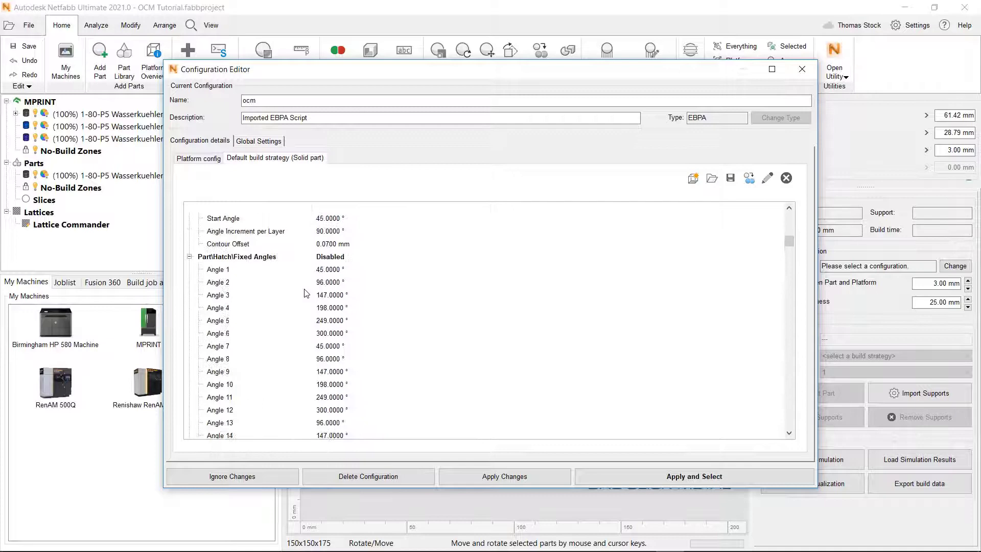
scroll(306, 293, up, 10)
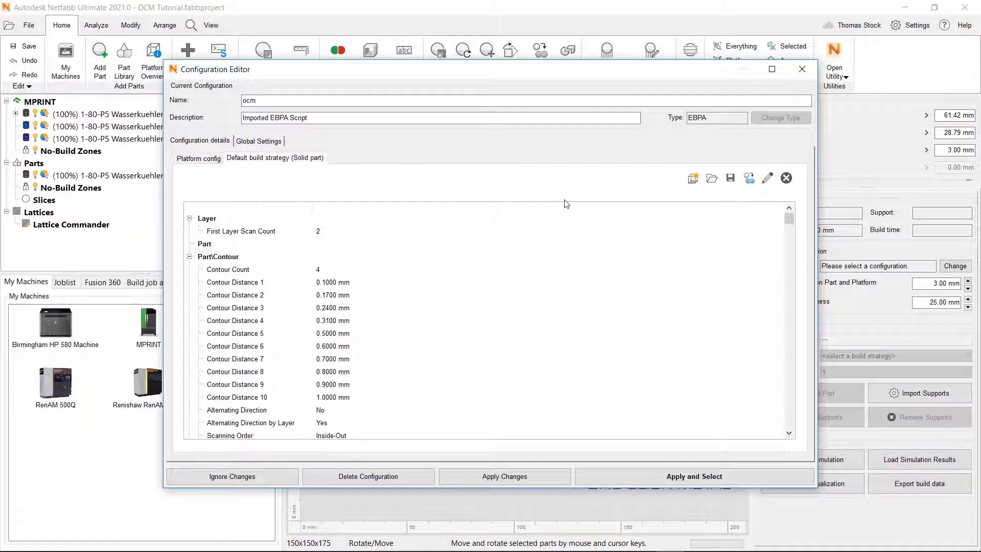
Duplicate the solid-part default build strategy under the name 'copy'
click(750, 179)
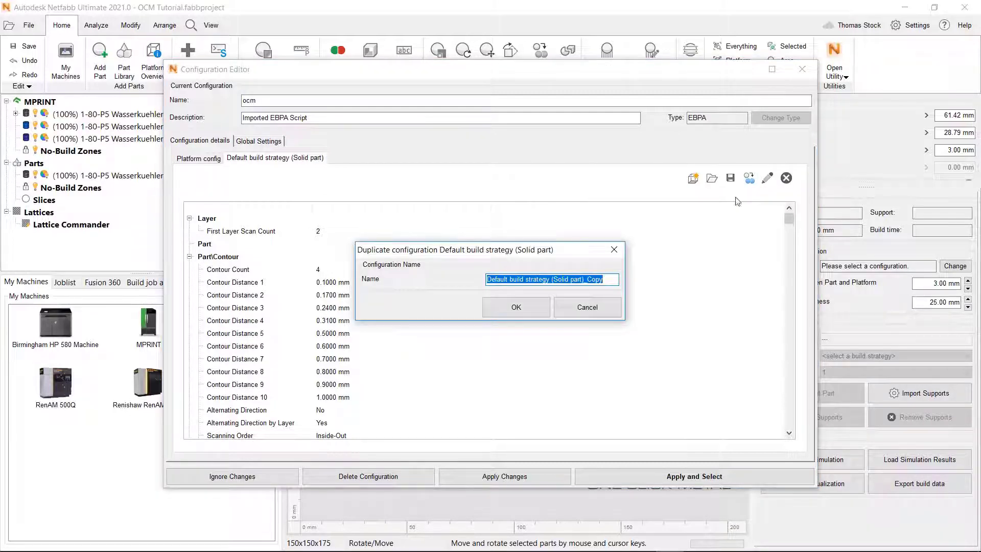
text(copy)
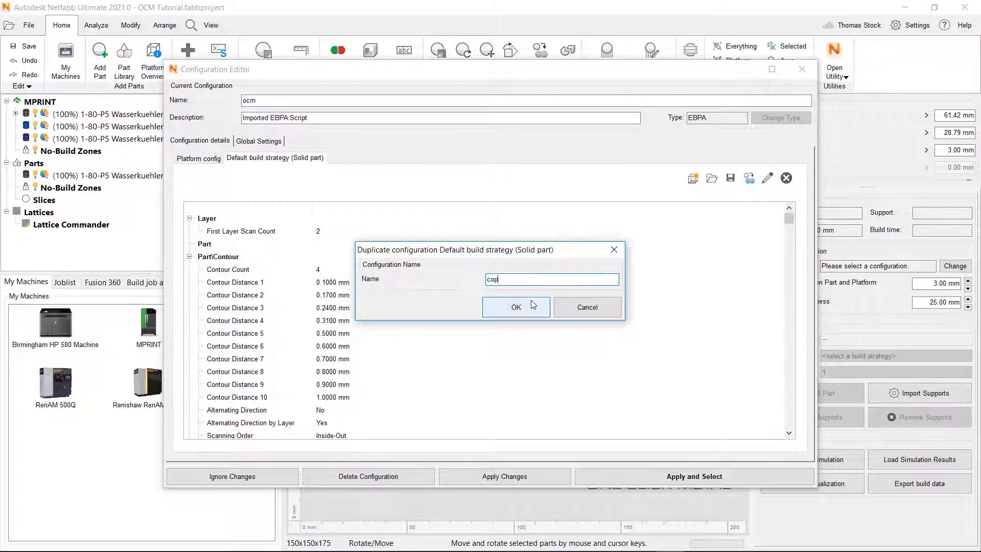
click(515, 309)
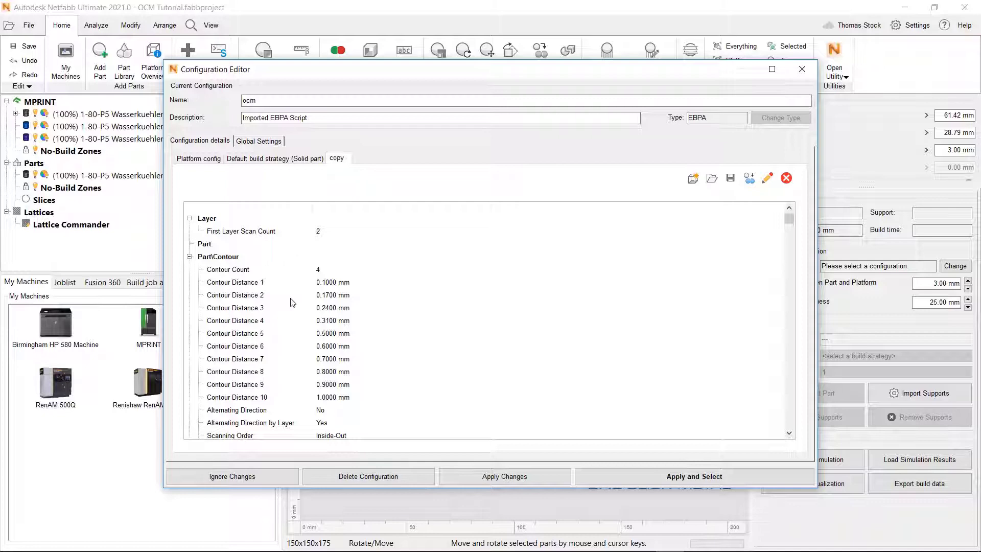
Change the copy strategy's Part\Hatch Fill Type from Stripe to Offset and apply the changes
scroll(292, 302, down, 15)
scroll(292, 302, down, 5)
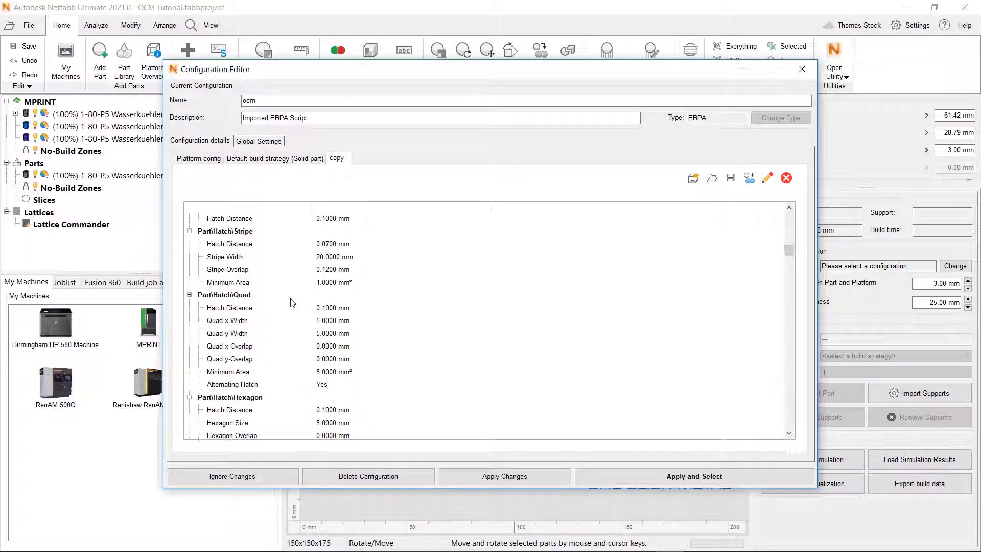
scroll(295, 326, up, 14)
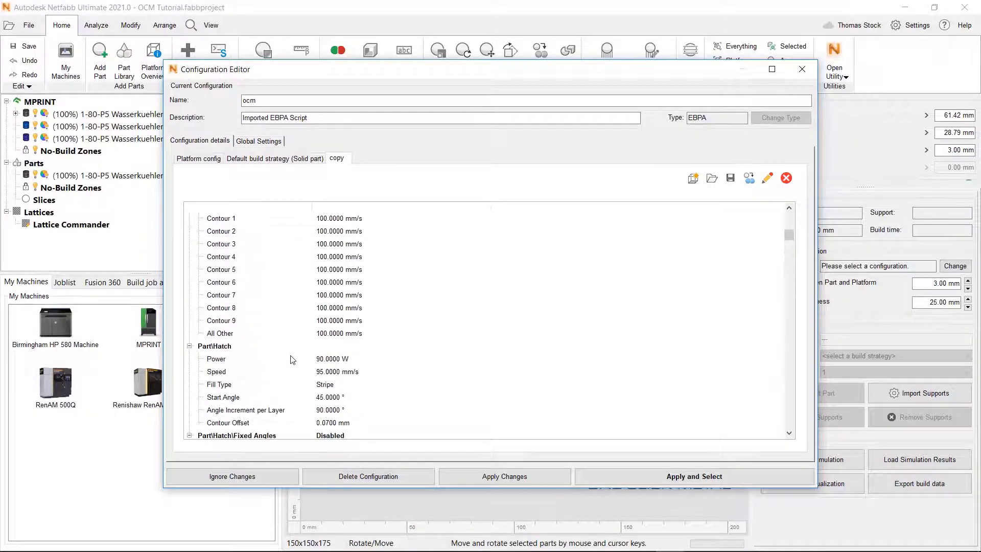
click(329, 386)
click(328, 386)
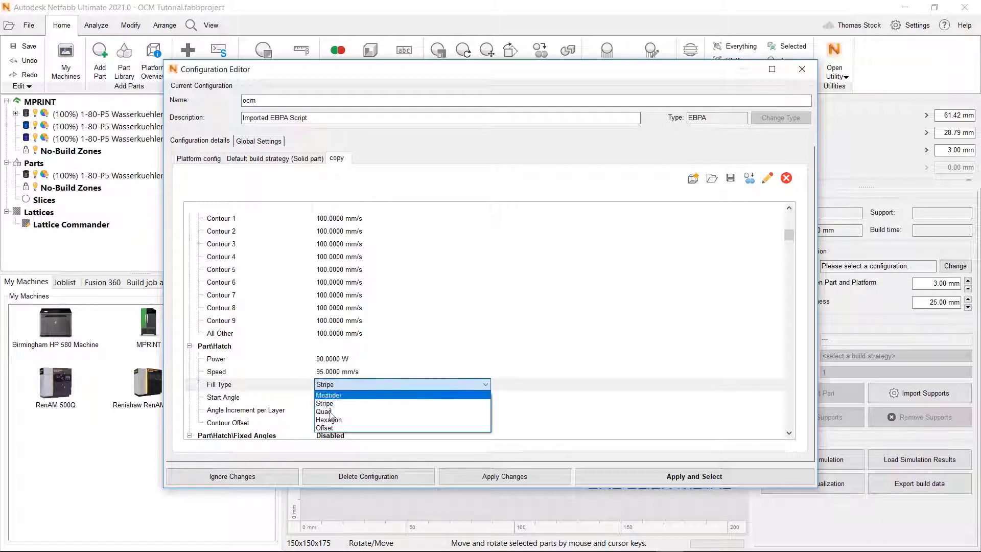
click(329, 425)
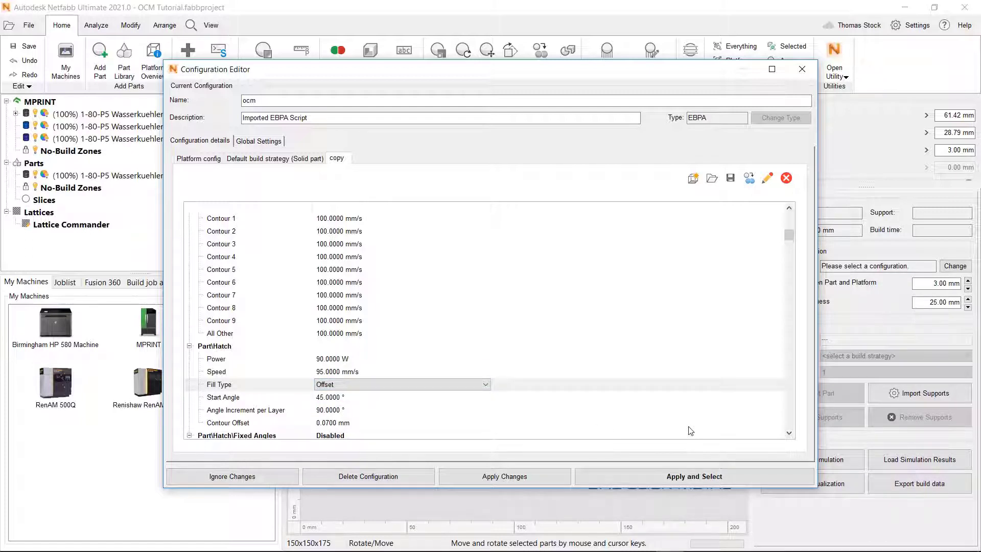
click(520, 479)
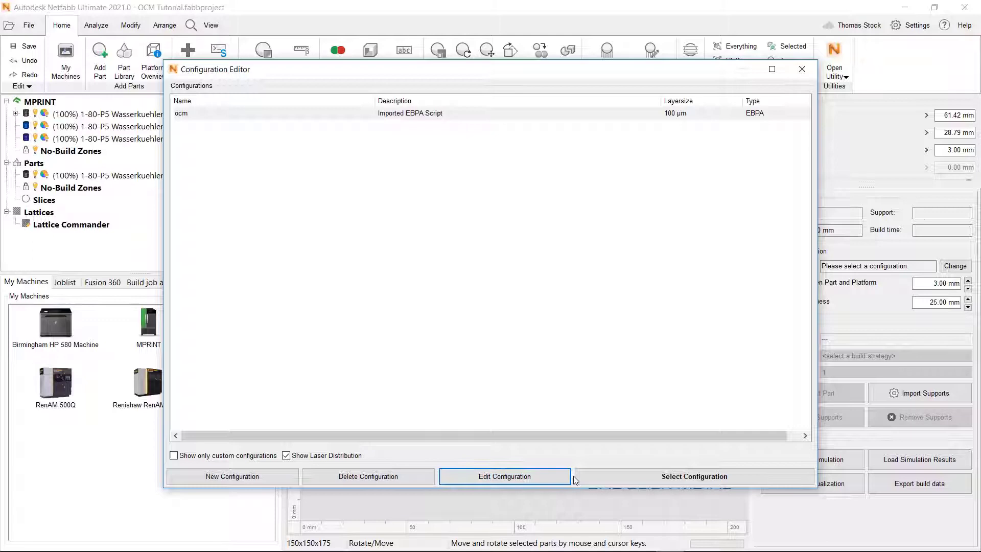
Assign ocm as the MPRINT machine configuration, giving a 3h 37m 48s build time
click(609, 477)
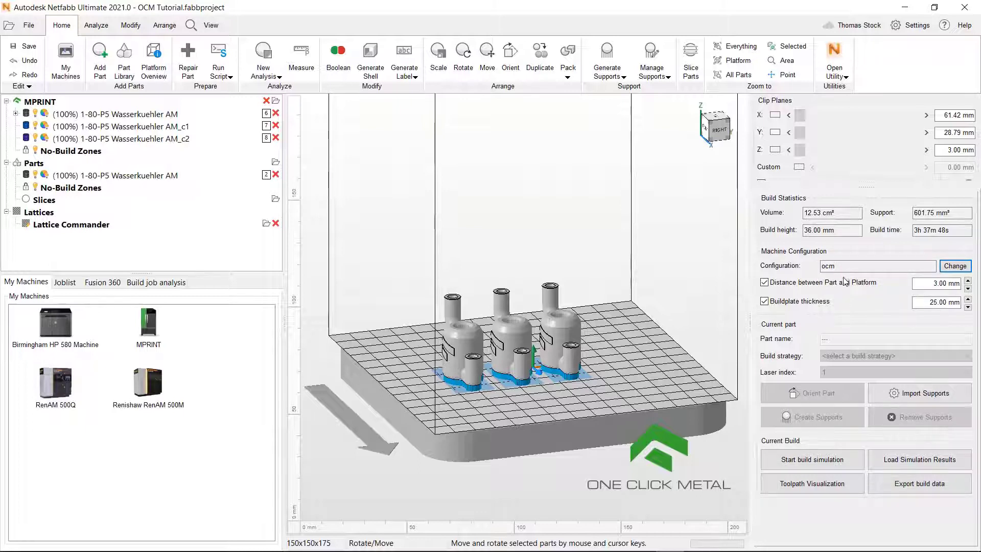
Give the first part and AM_c1 the Solid part strategy, and AM_c2 the copy strategy
click(471, 338)
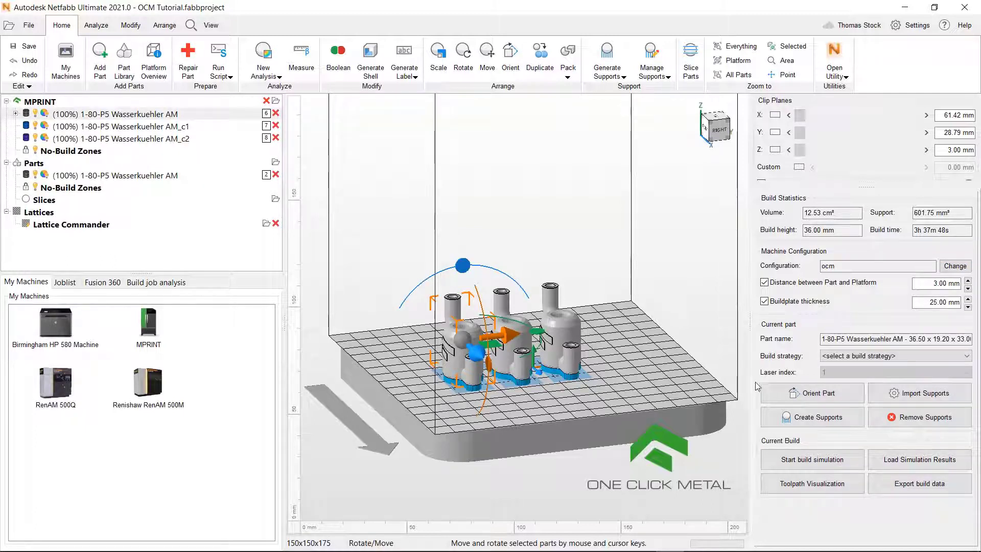
click(847, 357)
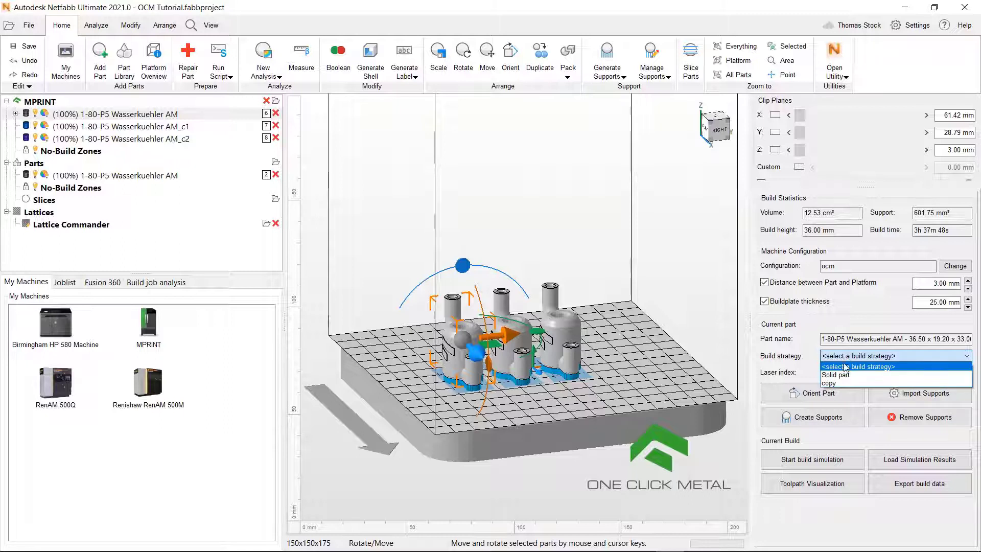
click(843, 376)
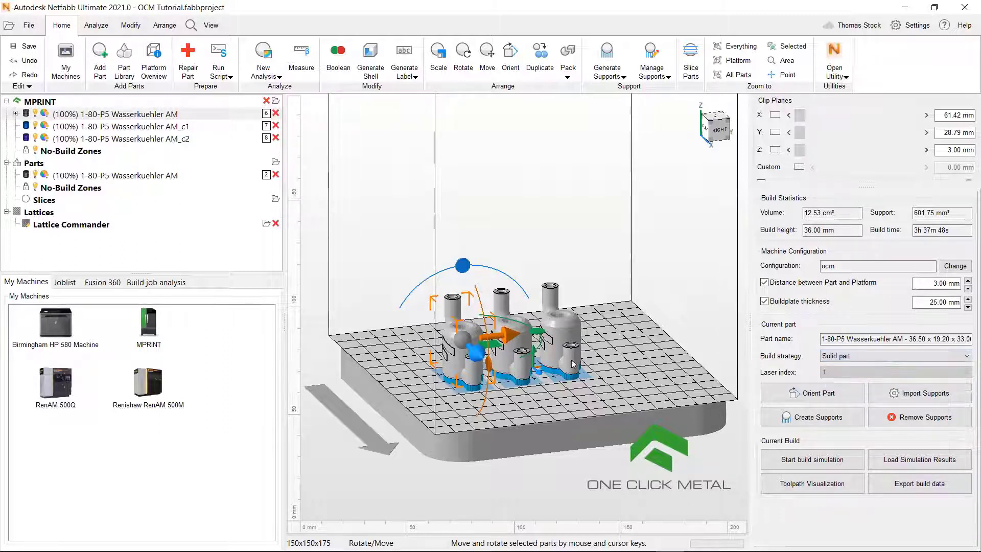
click(517, 354)
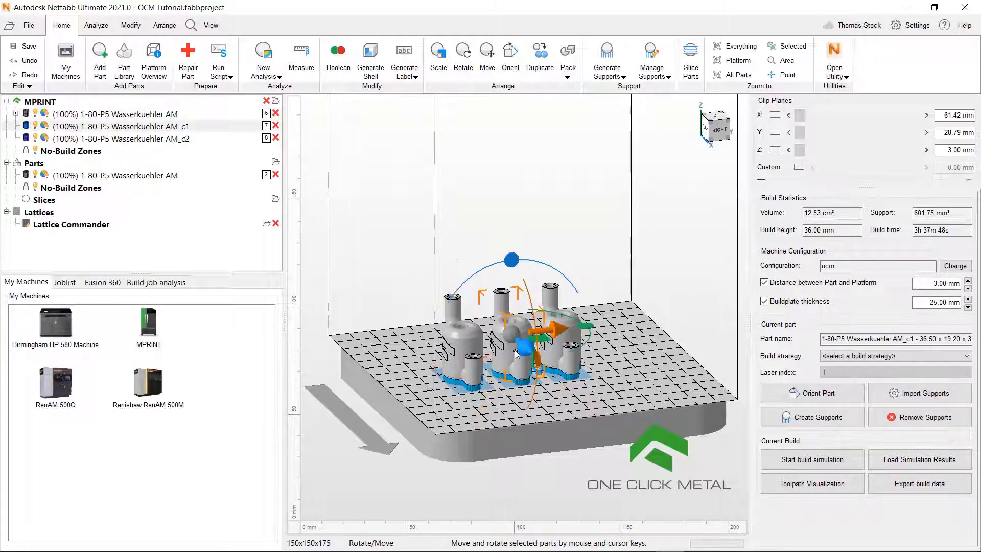
click(829, 360)
click(824, 377)
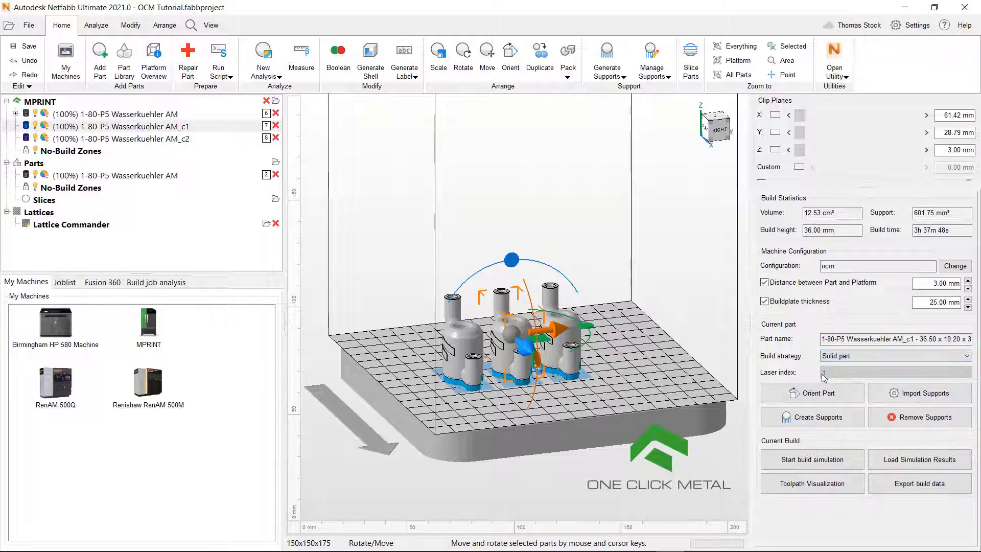
click(572, 363)
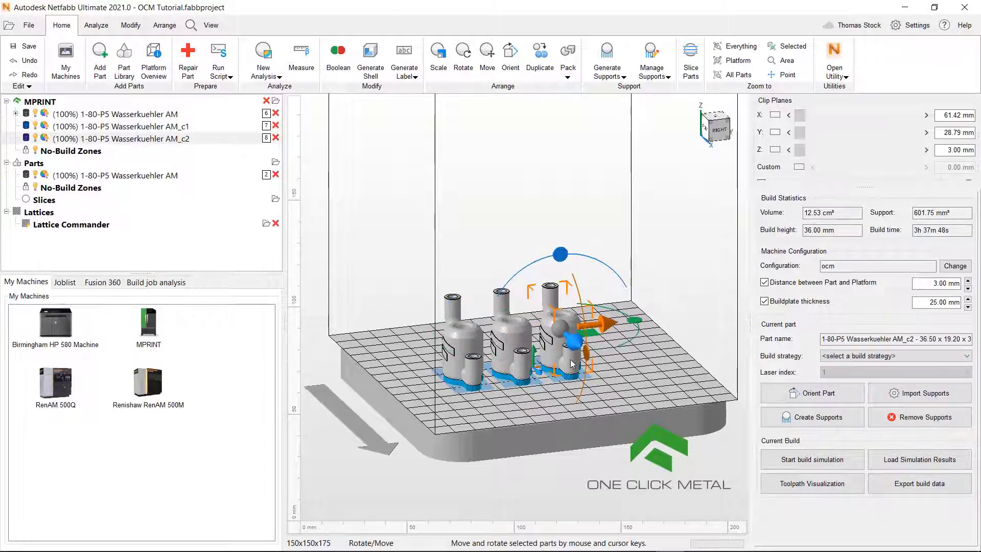
click(868, 357)
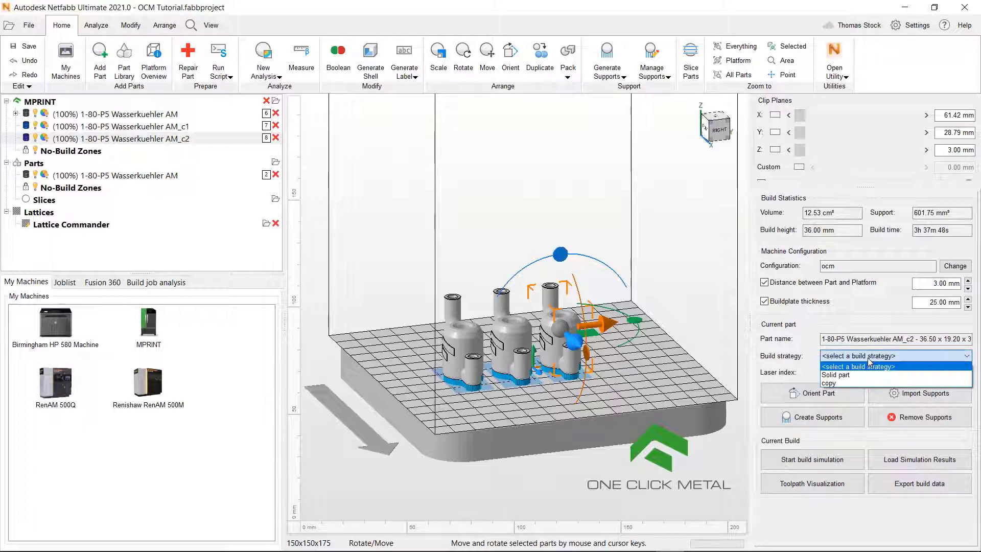
click(857, 384)
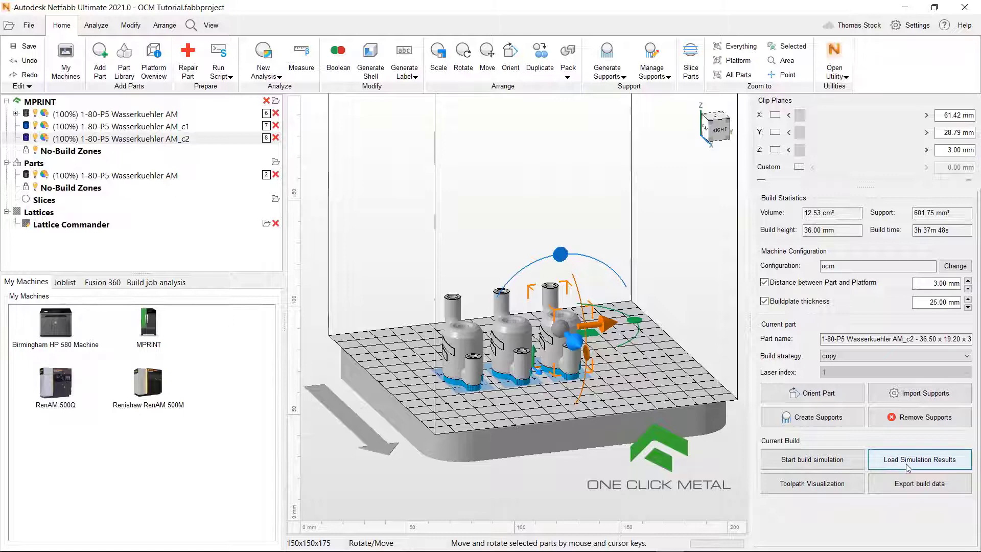
Open Toolpath Visualization and raise the layer slider to layer 50 (5.000 mm)
click(814, 487)
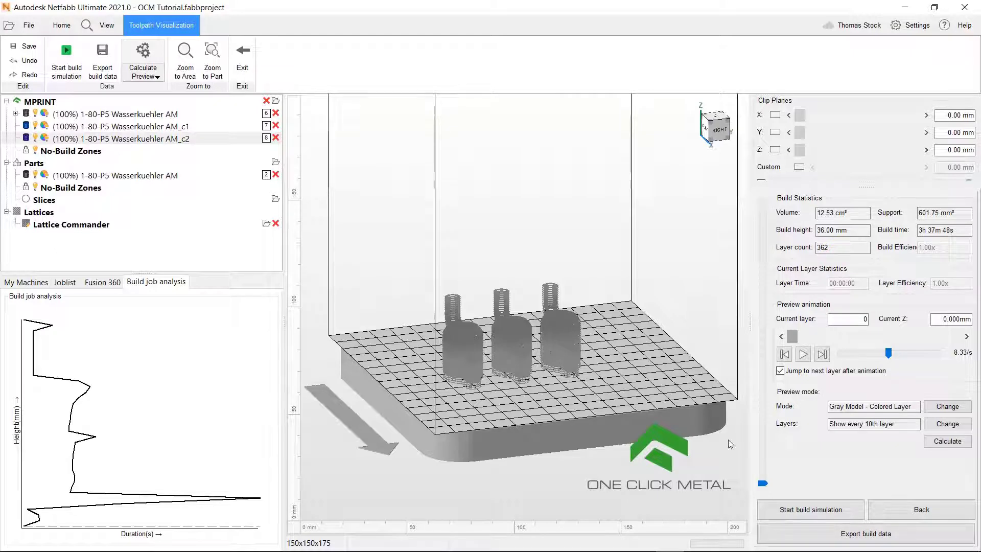
drag(763, 483, 763, 448)
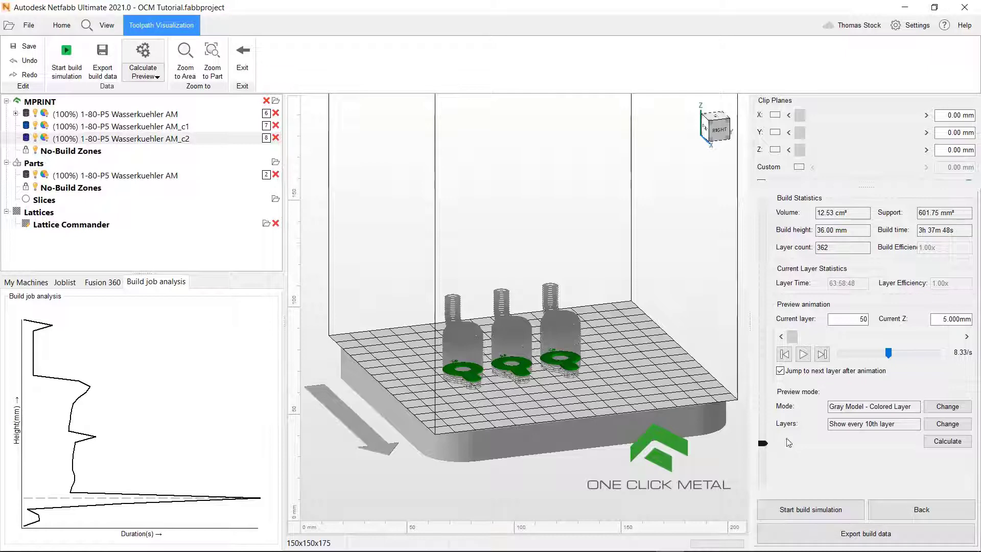
Show every 2nd layer in the preview and advance it to layer 56 (5.600 mm)
click(948, 425)
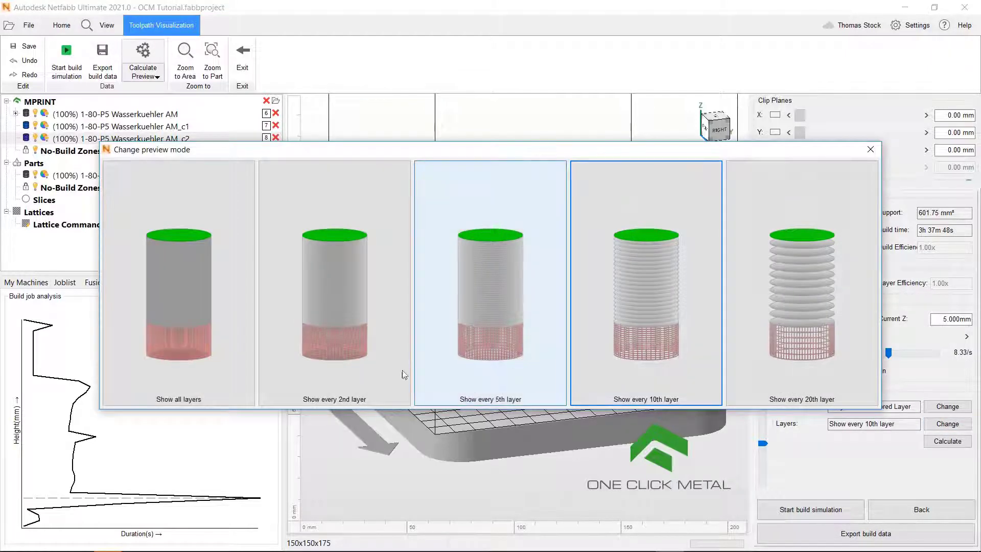
click(365, 373)
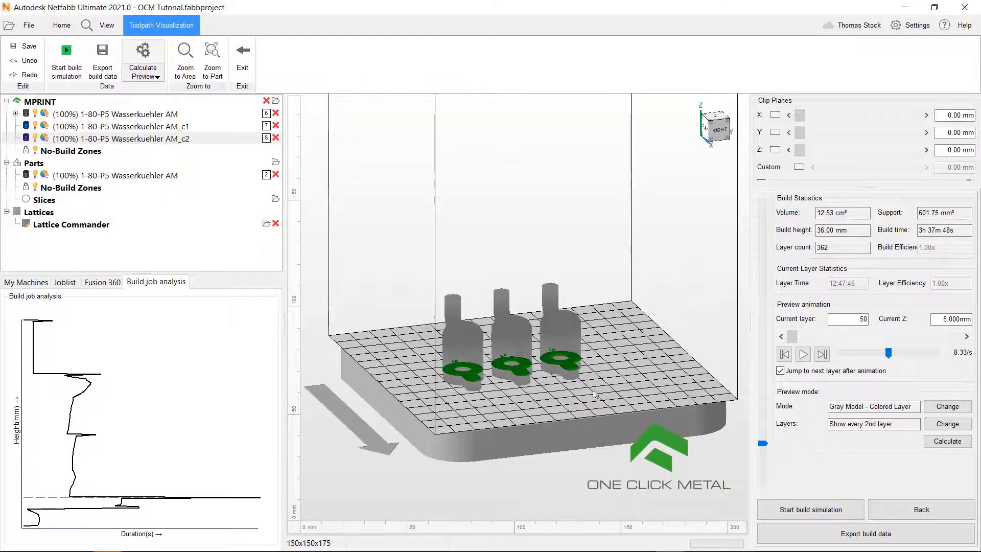
right_drag(550, 385, 546, 403)
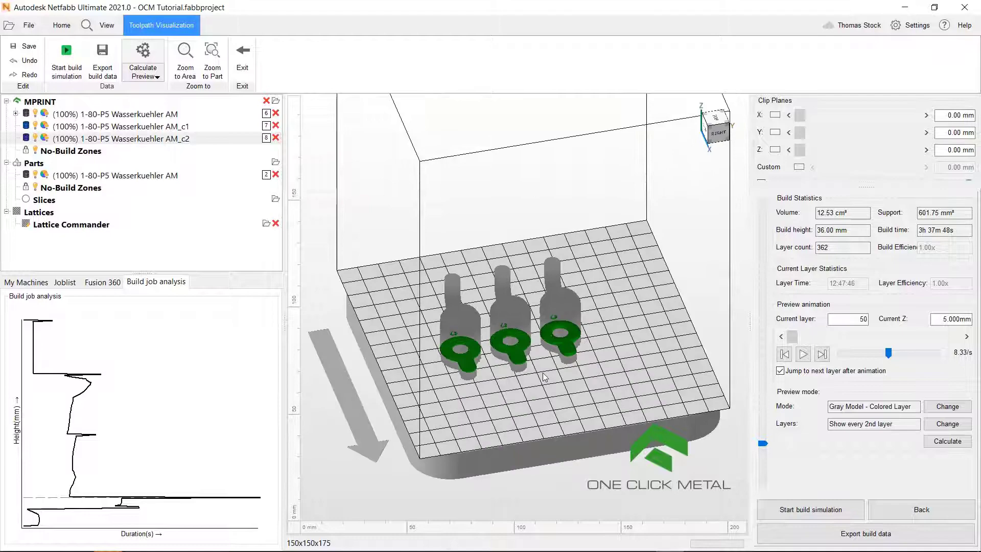
scroll(540, 343, up, 5)
scroll(541, 348, up, 4)
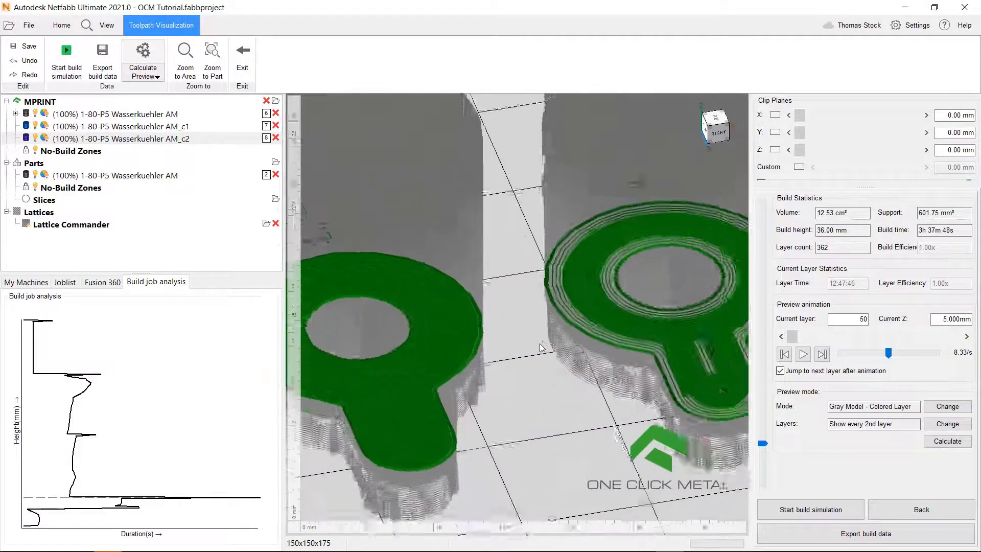
drag(763, 444, 763, 439)
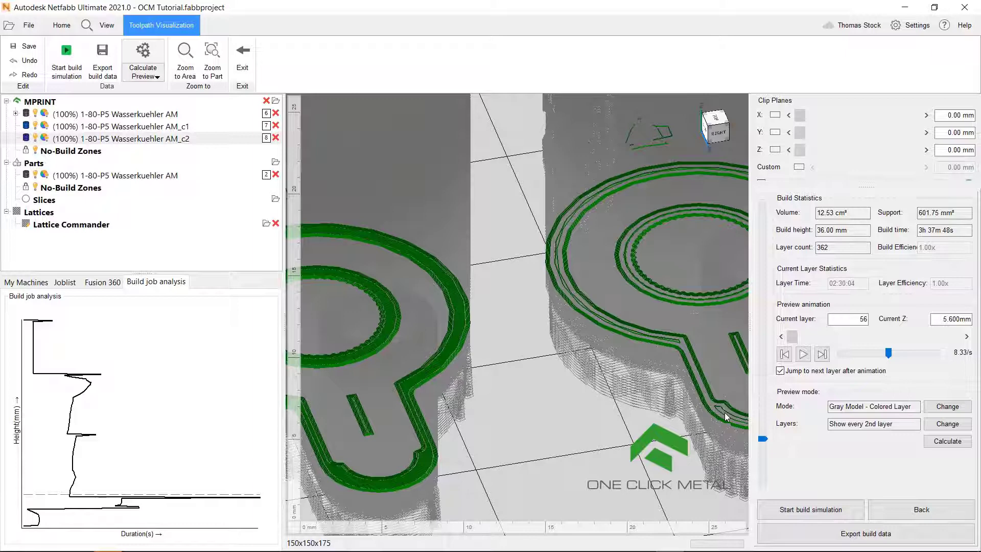
scroll(610, 411, down, 5)
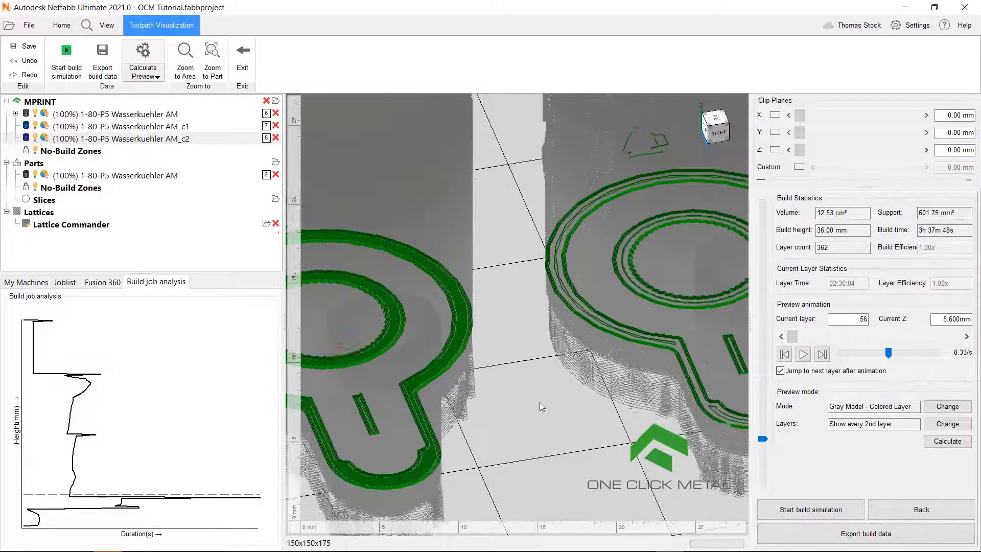
middle_drag(610, 411, 647, 404)
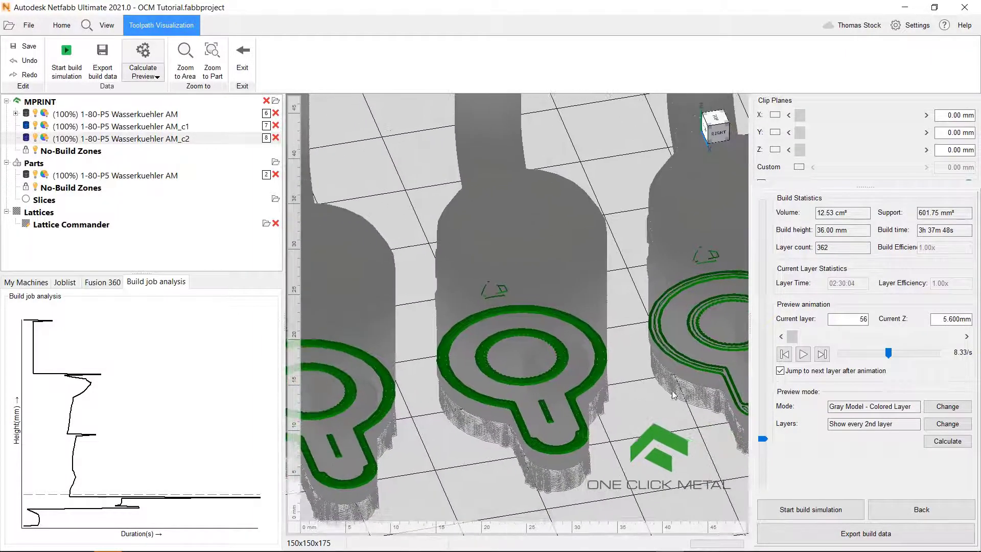
Play the layer animation, pause at layer 58 (5.800 mm), and zoom on the left part's contours
click(803, 354)
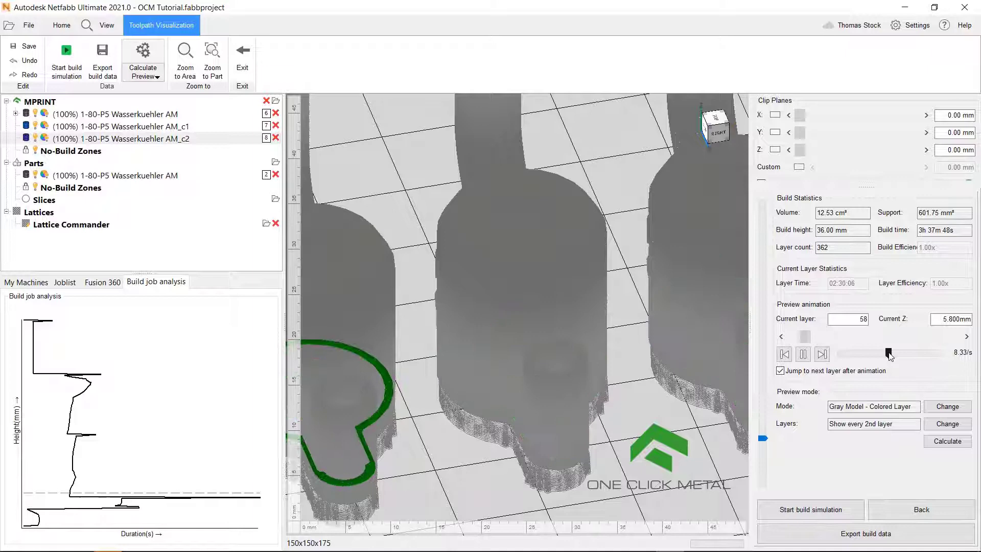
click(804, 354)
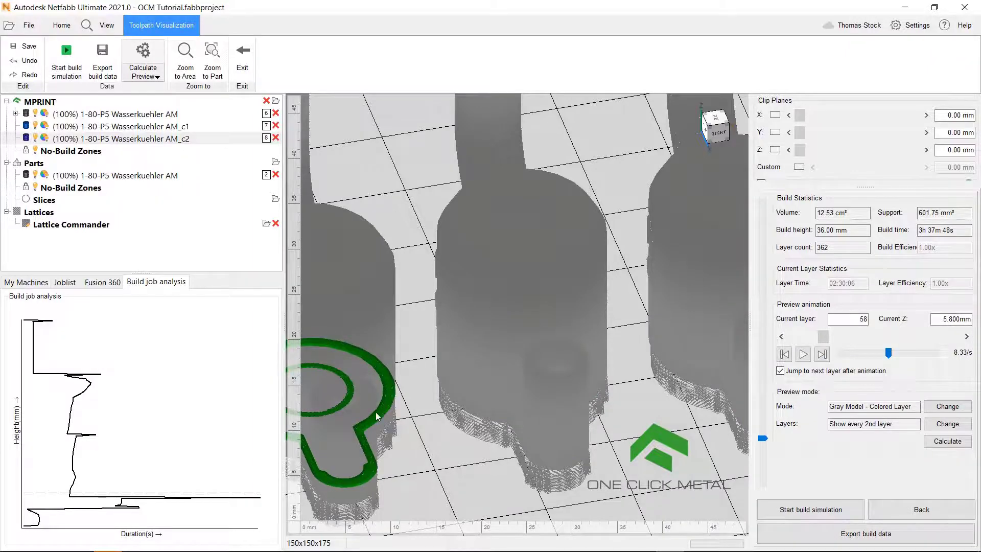
scroll(376, 412, up, 5)
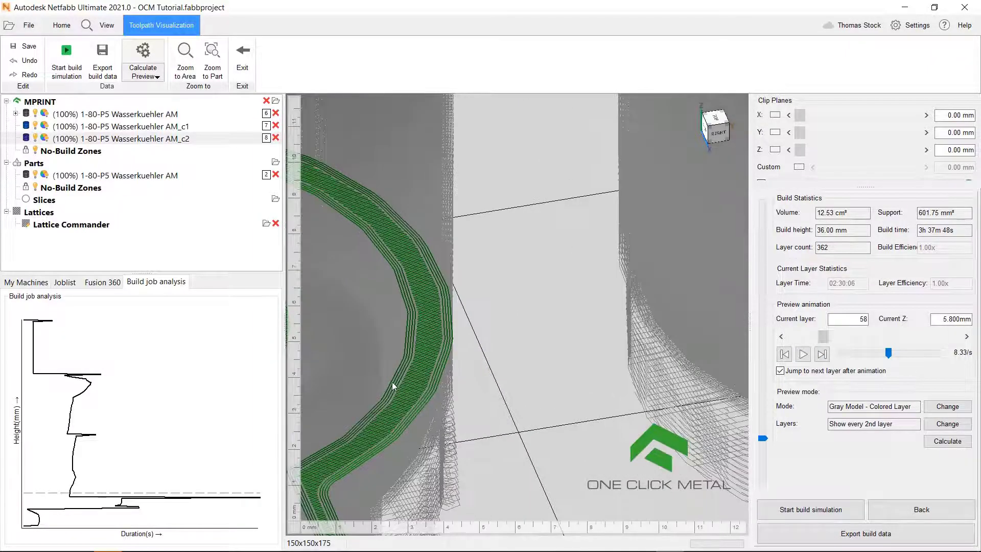
scroll(458, 388, down, 2)
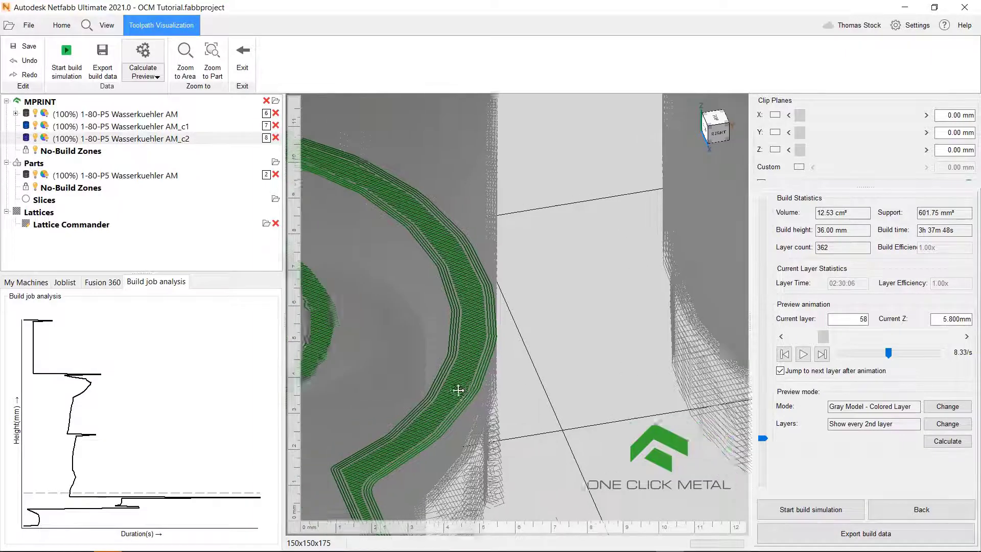
scroll(470, 392, down, 5)
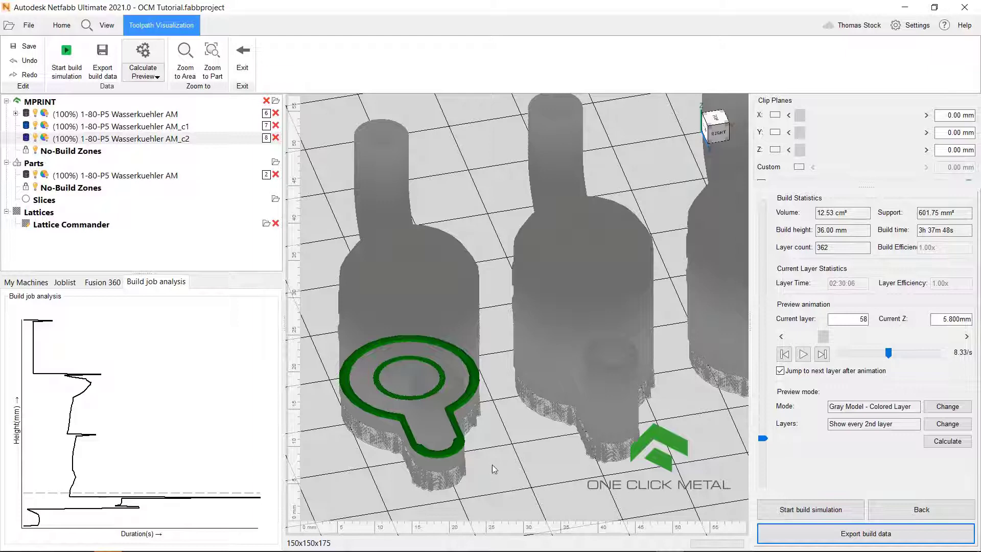
Save the build data as 'test' on the Desktop and close the completed export window
click(811, 542)
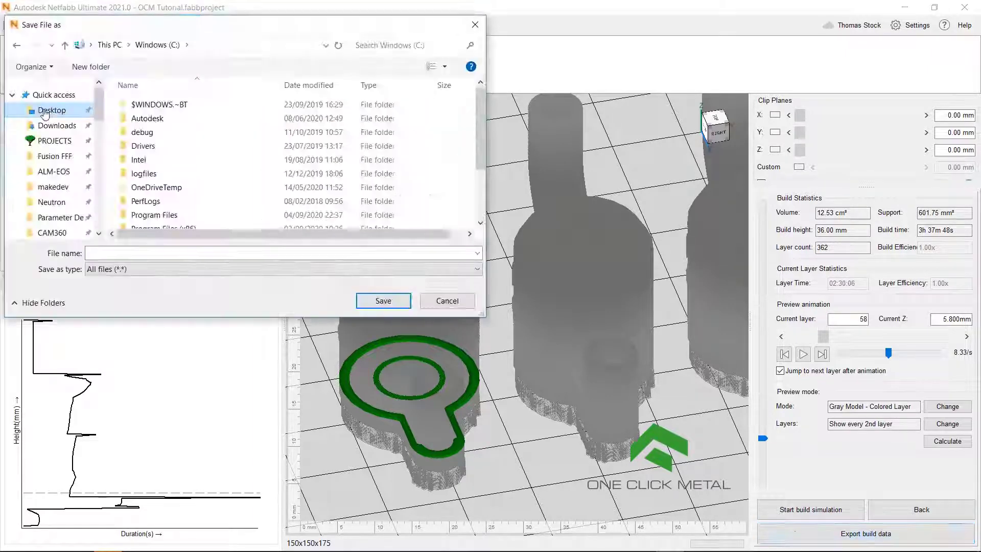
click(51, 110)
click(123, 254)
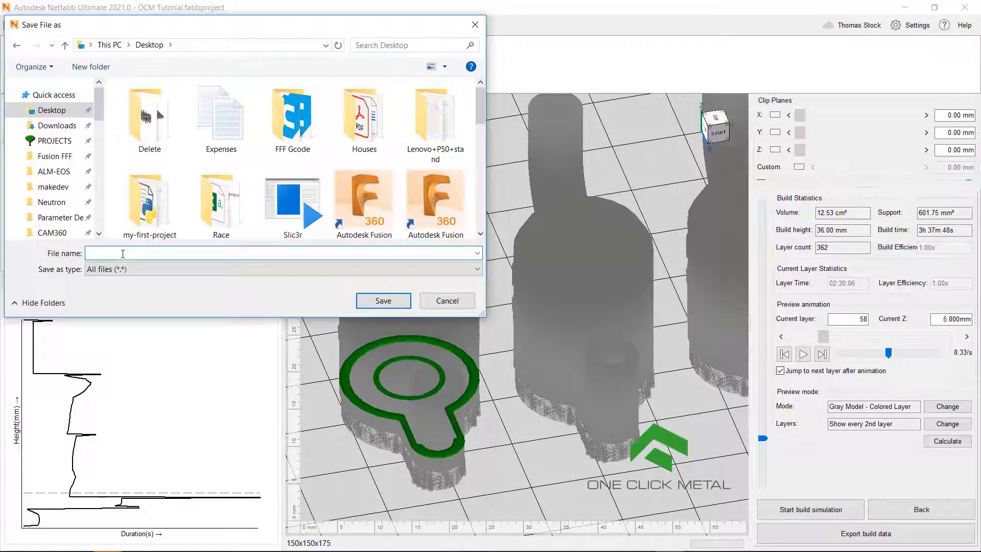
text(test)
key(Tab)
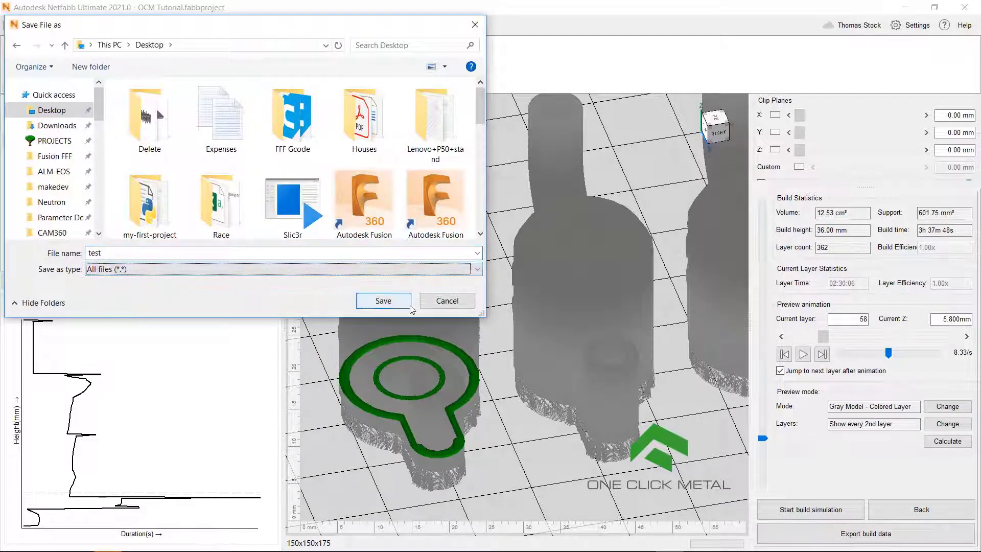
click(390, 301)
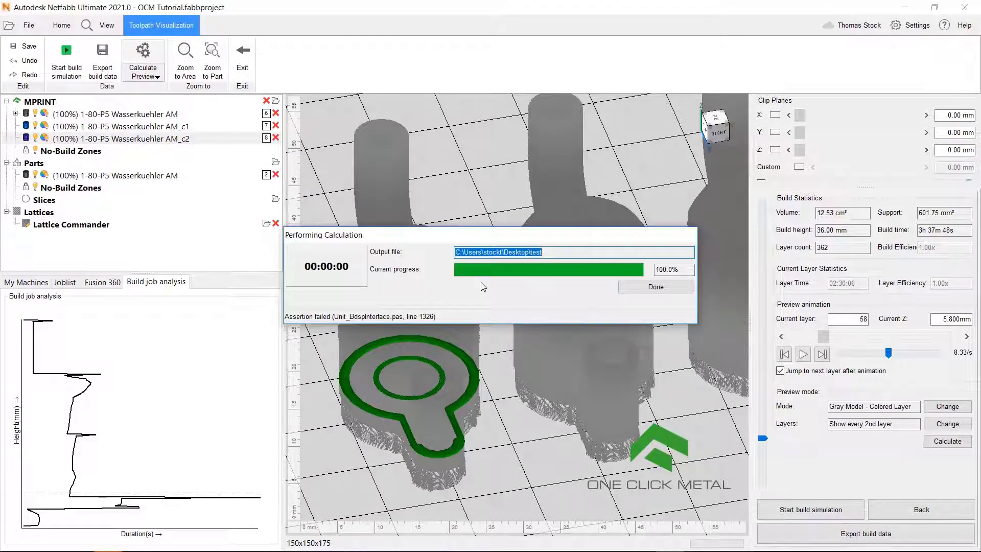
click(637, 289)
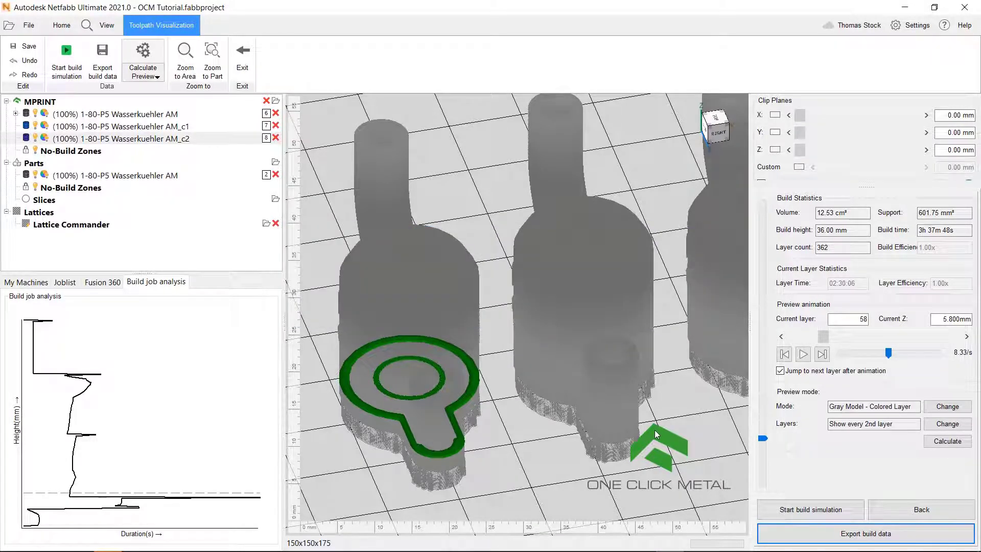